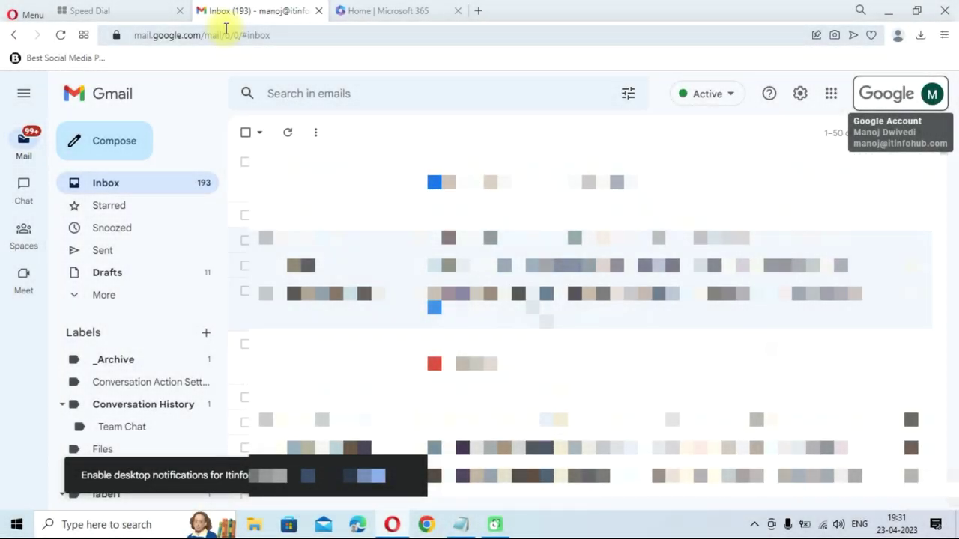
Open Gmail's Google account panel to confirm the account is managed by itinfohub.com
click(869, 111)
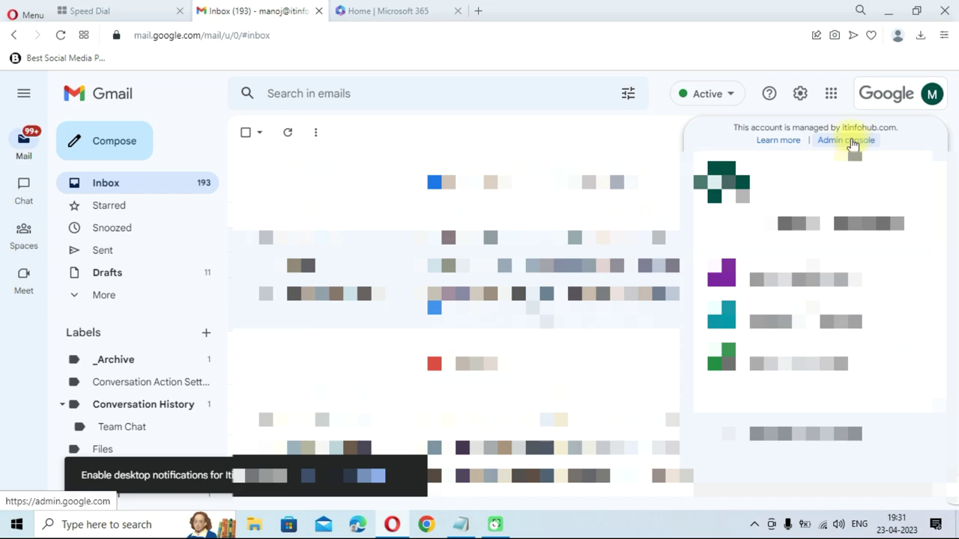
Go from the Admin console to Account > Data migration
click(851, 141)
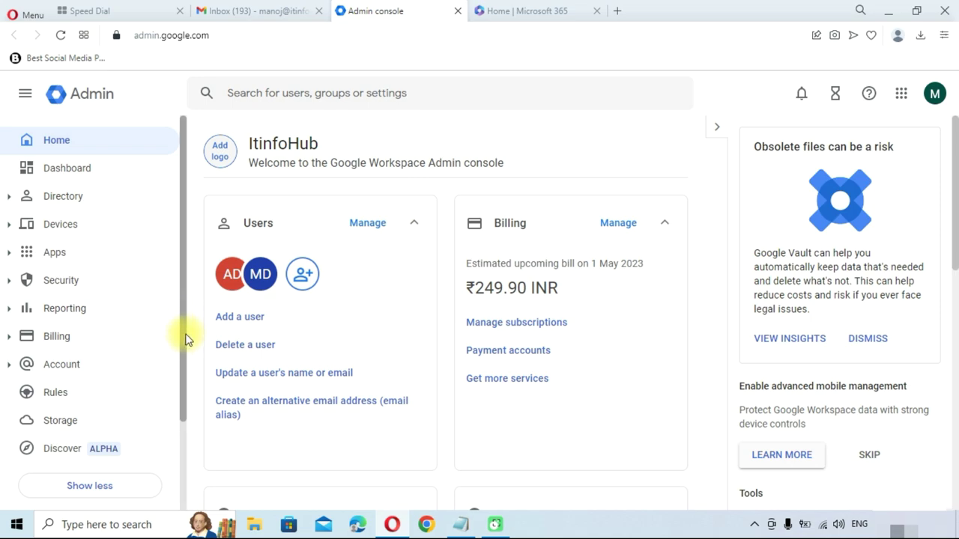
scroll(185, 337, down, 1)
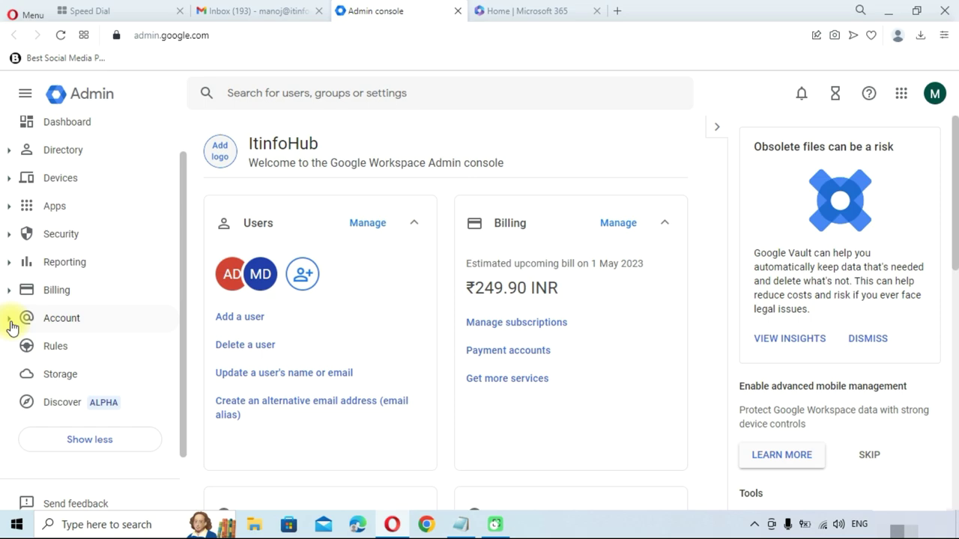
click(12, 322)
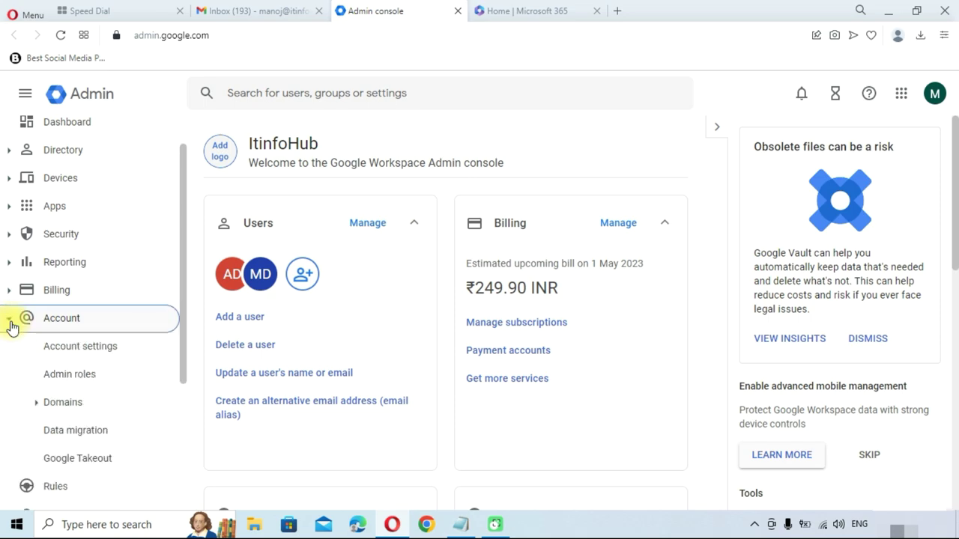
click(86, 440)
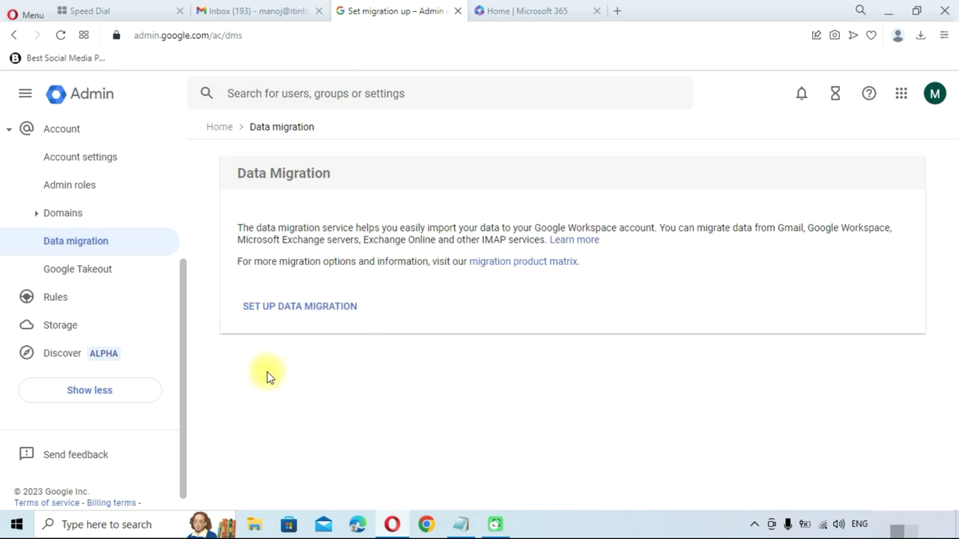
Set up a new data migration from Microsoft Office 365, migrating Email
click(298, 307)
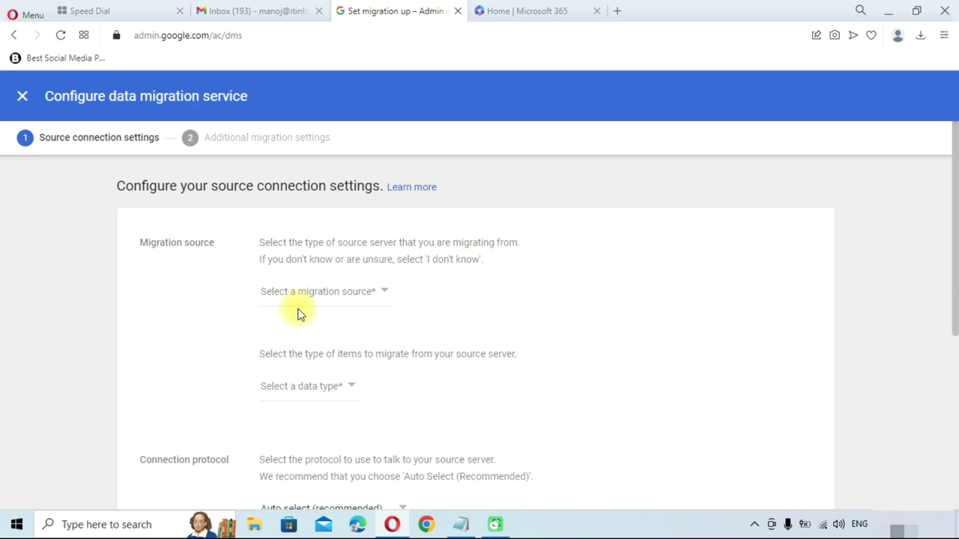
click(299, 294)
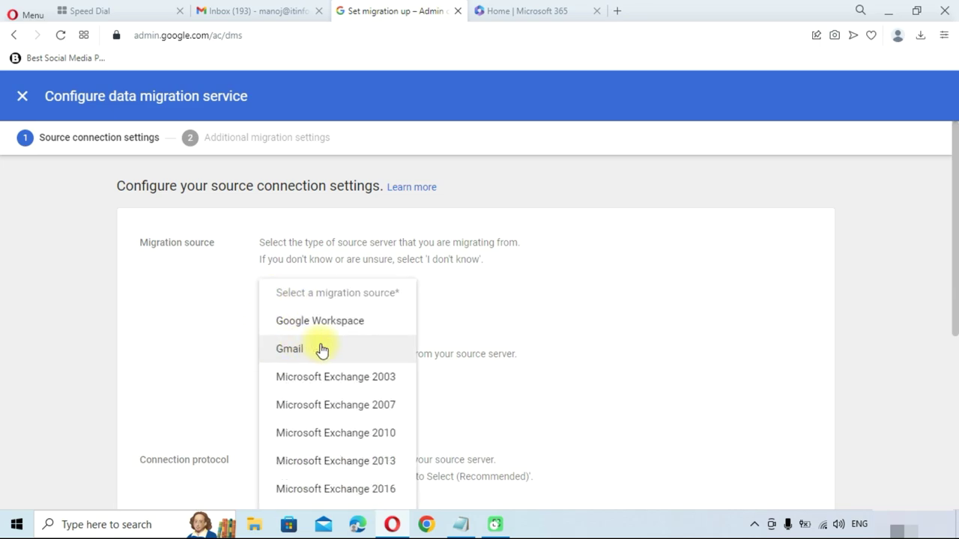
scroll(321, 350, down, 3)
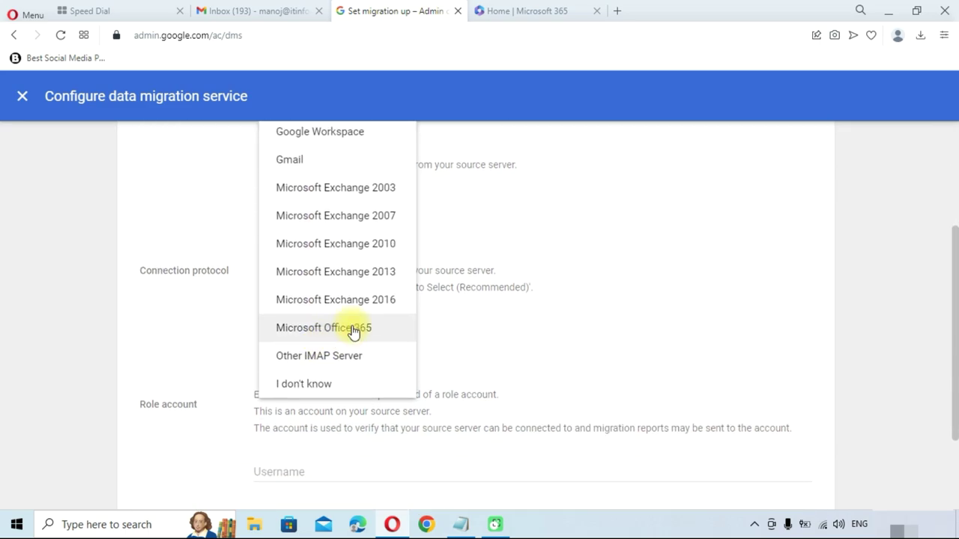
click(352, 330)
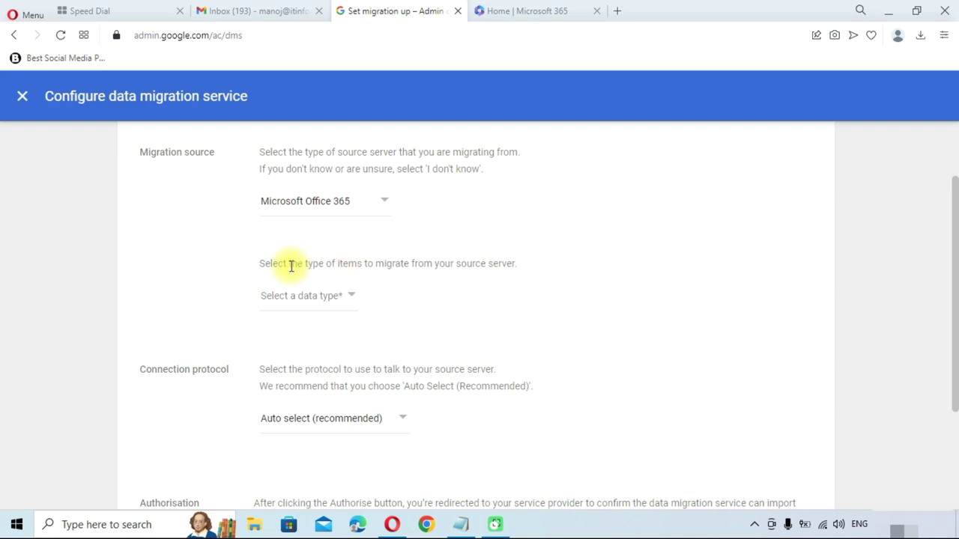
click(302, 296)
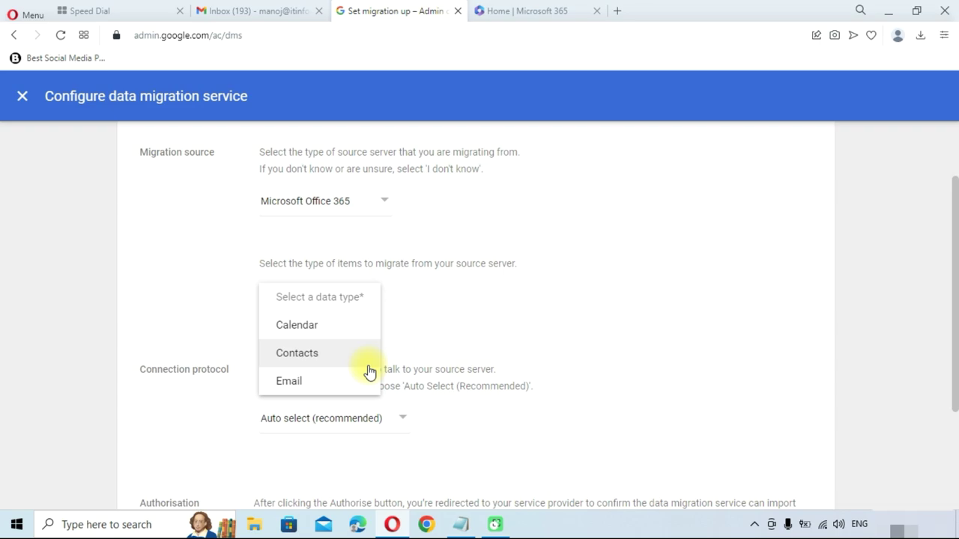
click(328, 388)
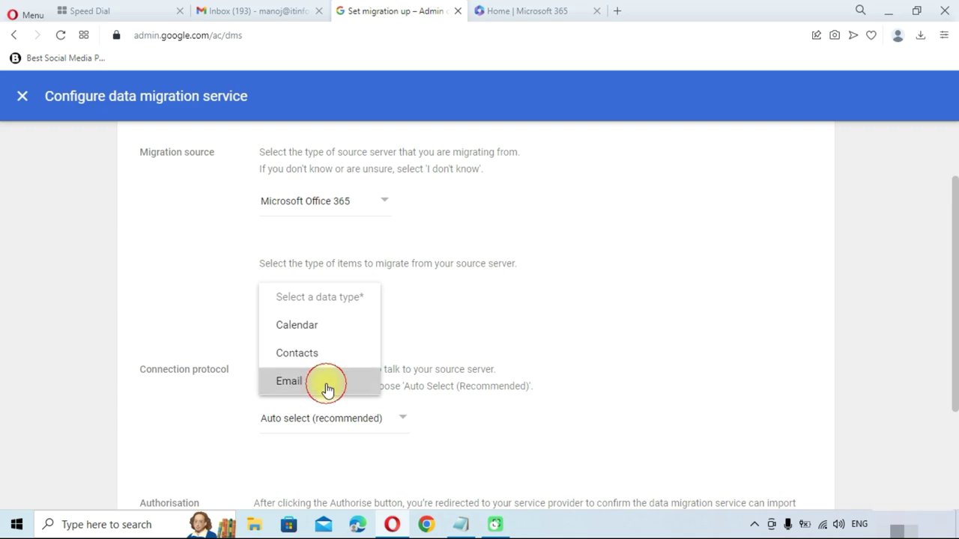
scroll(180, 424, down, 2)
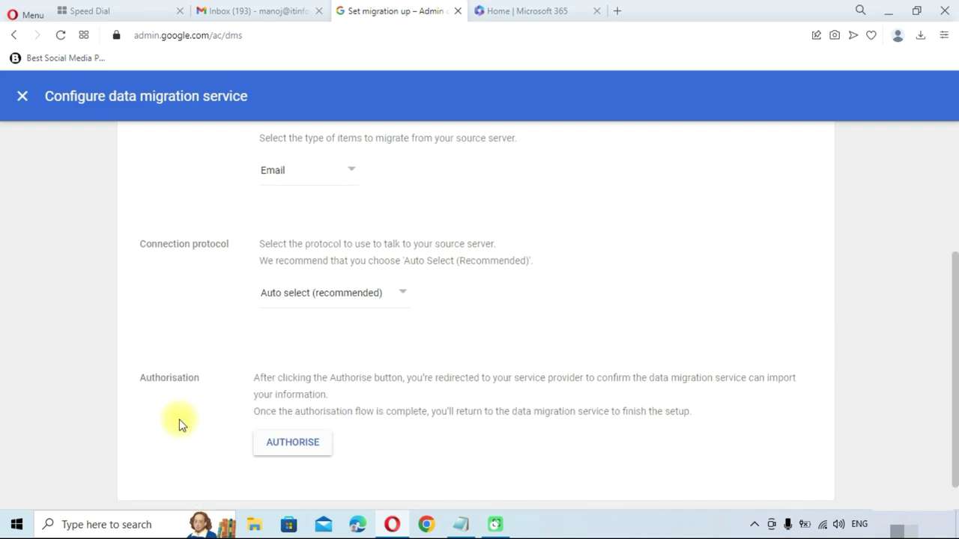
click(317, 298)
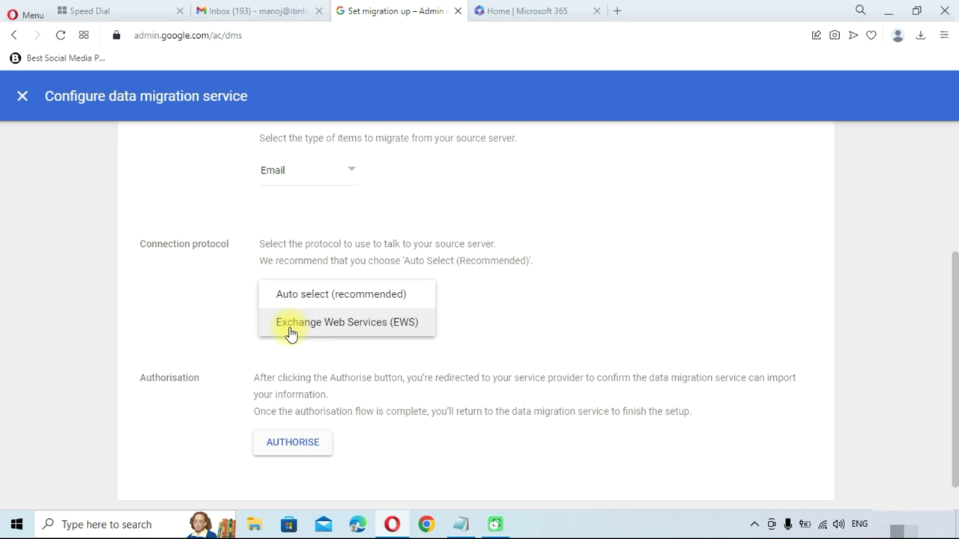
Keep the connection protocol on Auto select (recommended) and start authorising the Office 365 connection
click(307, 294)
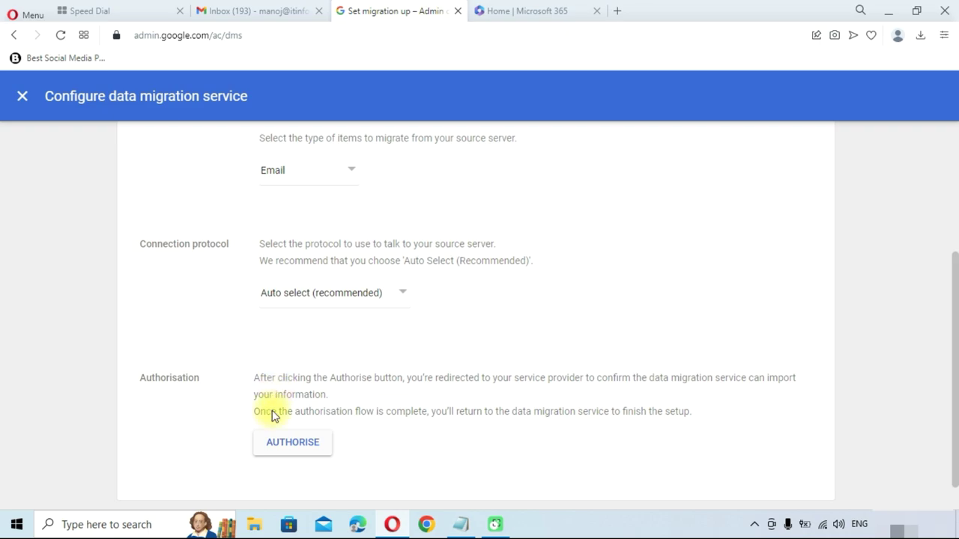
click(277, 450)
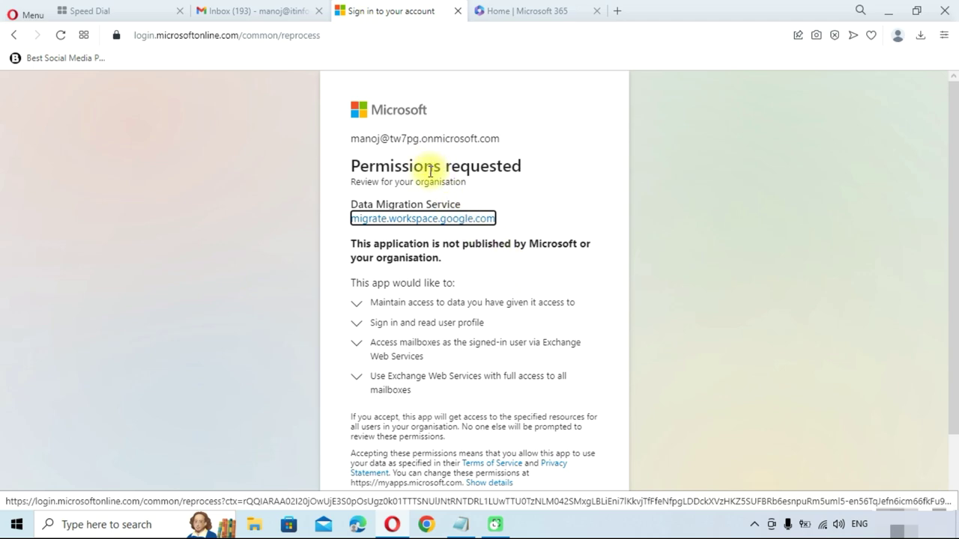
Accept Microsoft's permissions request for the Data Migration Service
scroll(414, 312, down, 2)
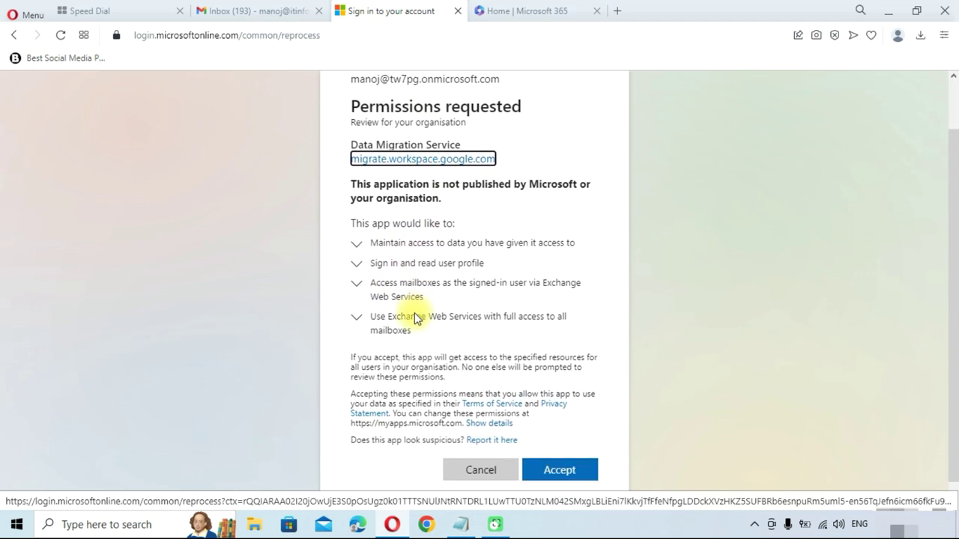
scroll(414, 316, down, 1)
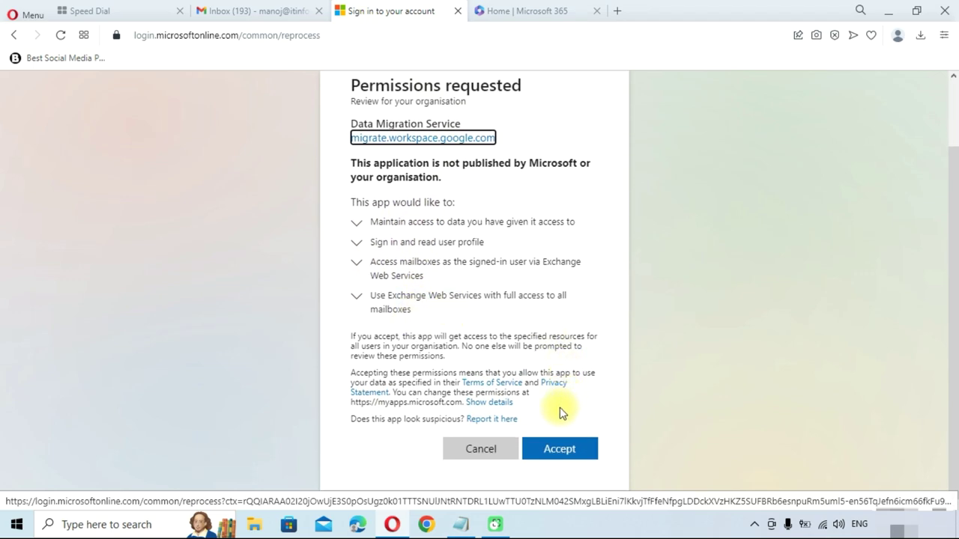
click(561, 449)
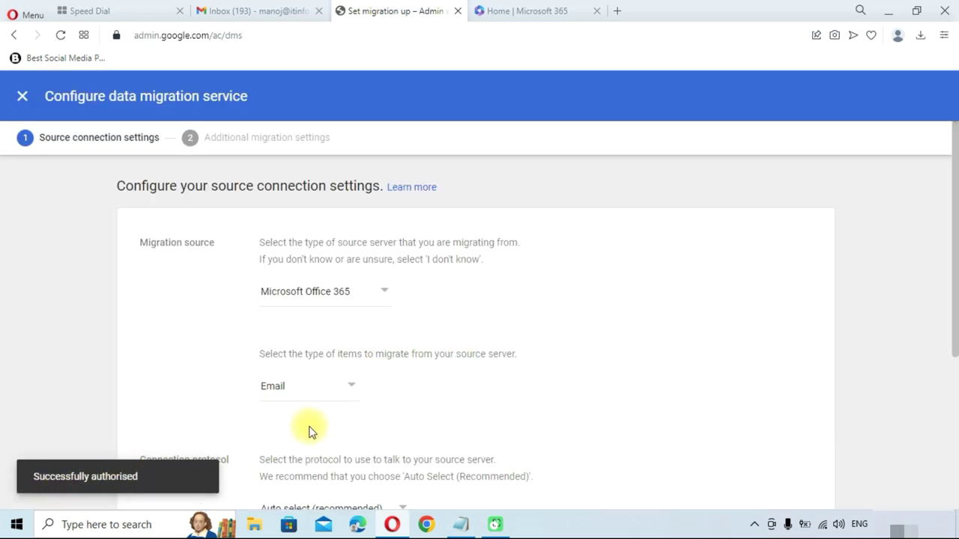
Set the migration start date to Past one year, with extra options off, and proceed to users
scroll(311, 432, down, 3)
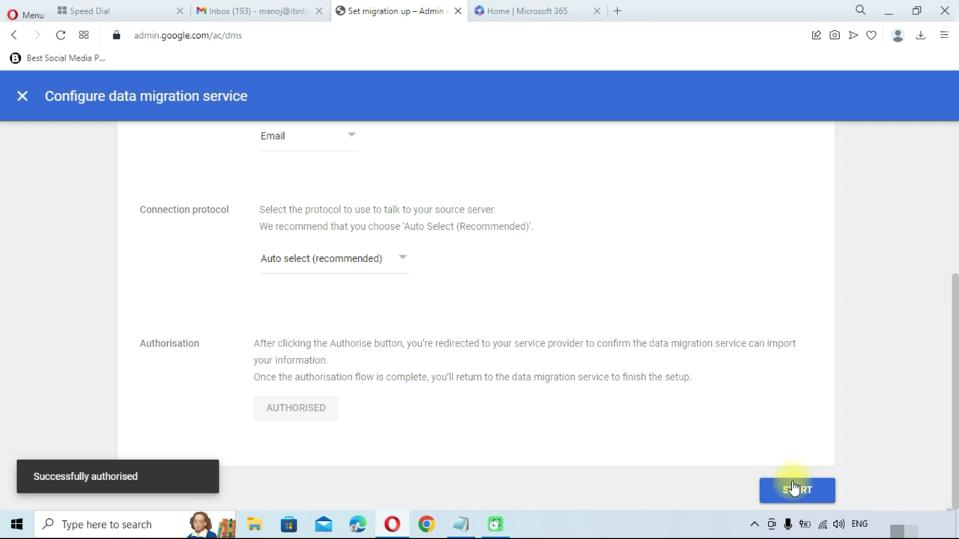
click(794, 488)
scroll(438, 371, up, 2)
scroll(438, 371, up, 1)
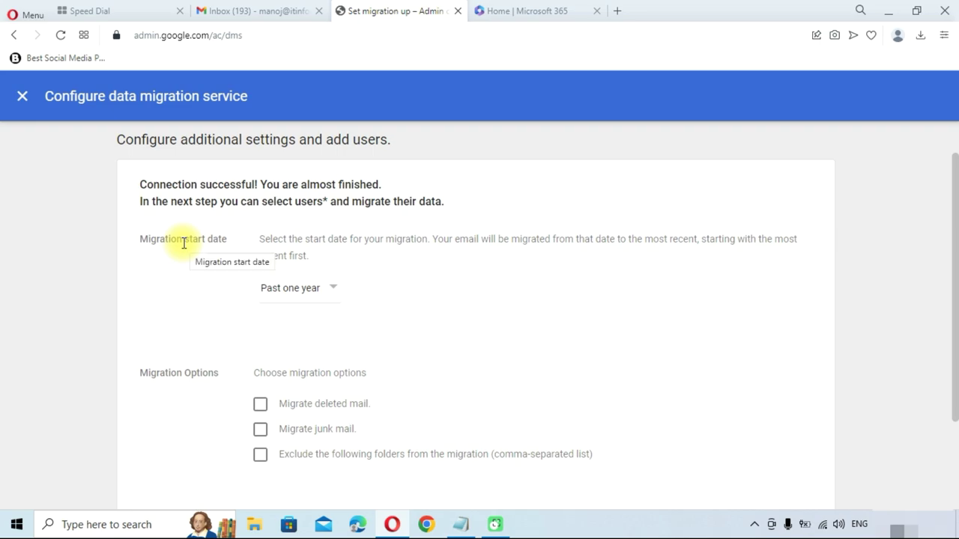
click(329, 302)
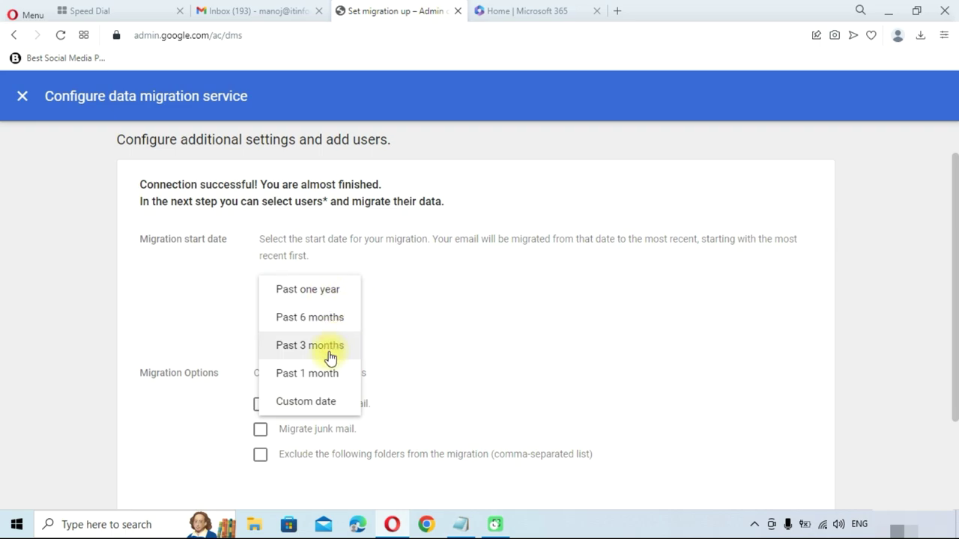
click(324, 406)
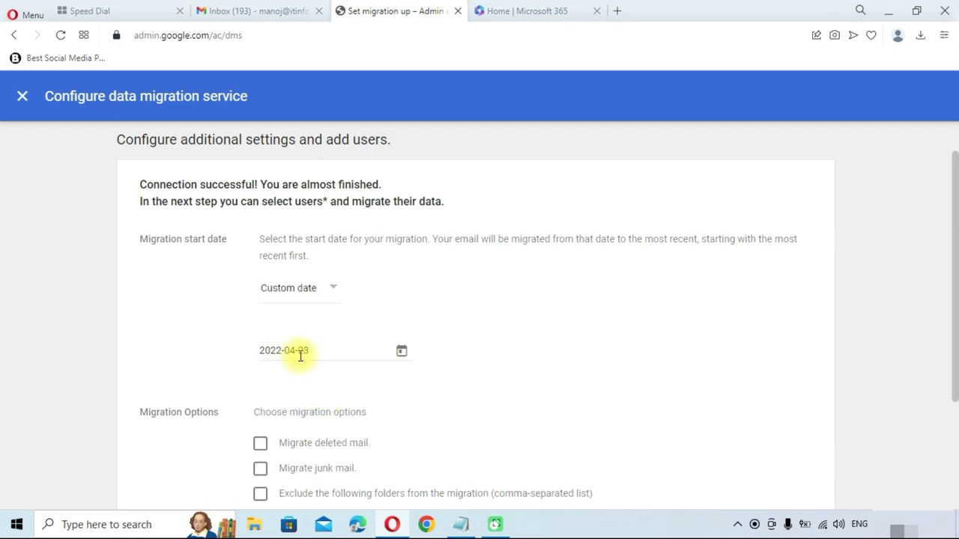
click(299, 299)
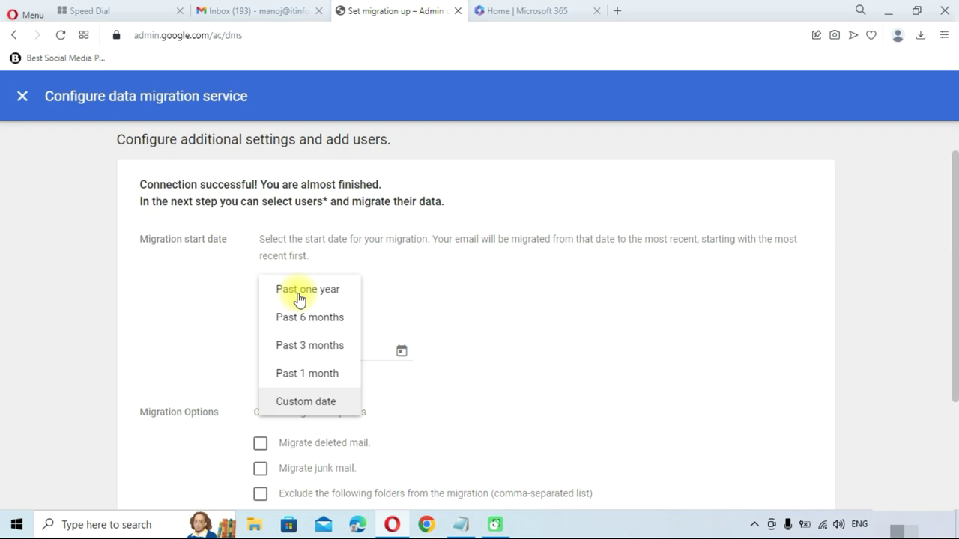
click(320, 292)
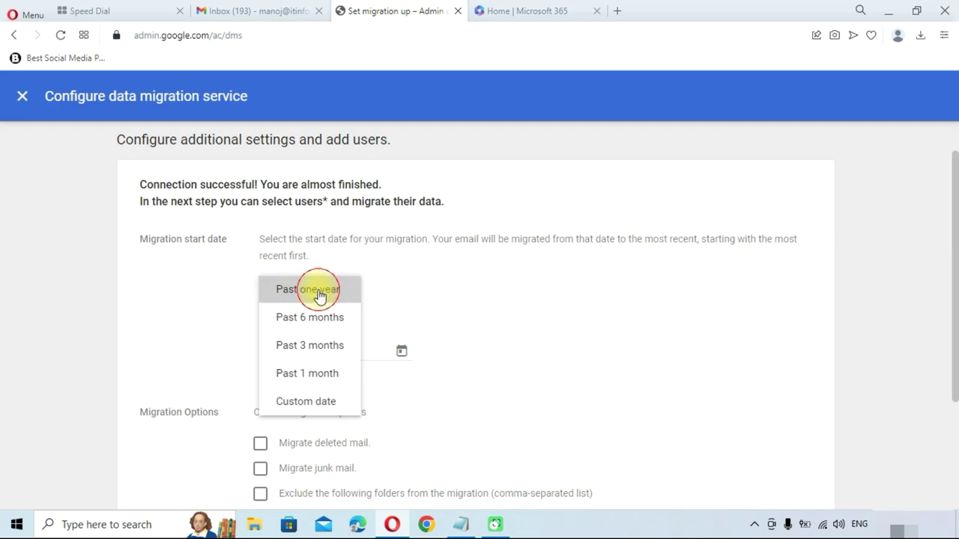
scroll(263, 247, down, 2)
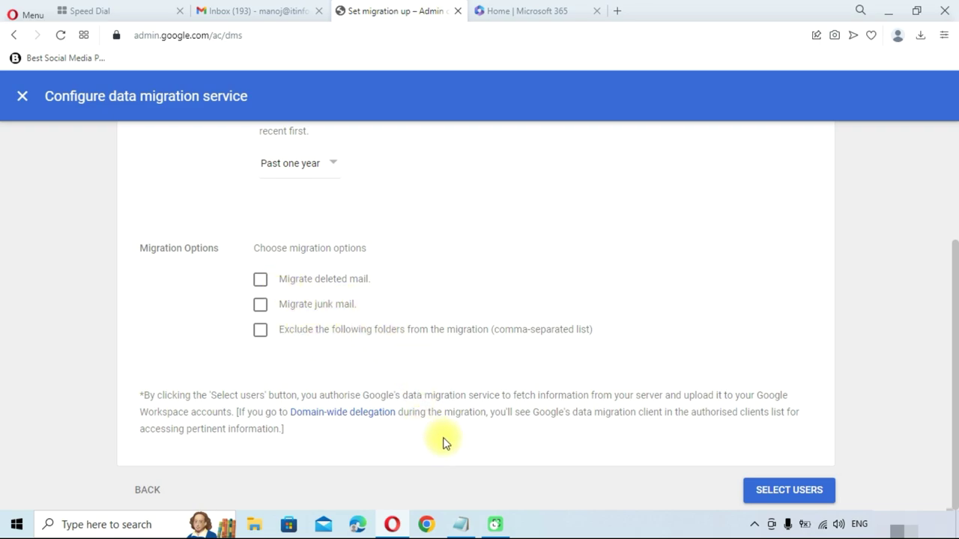
click(783, 488)
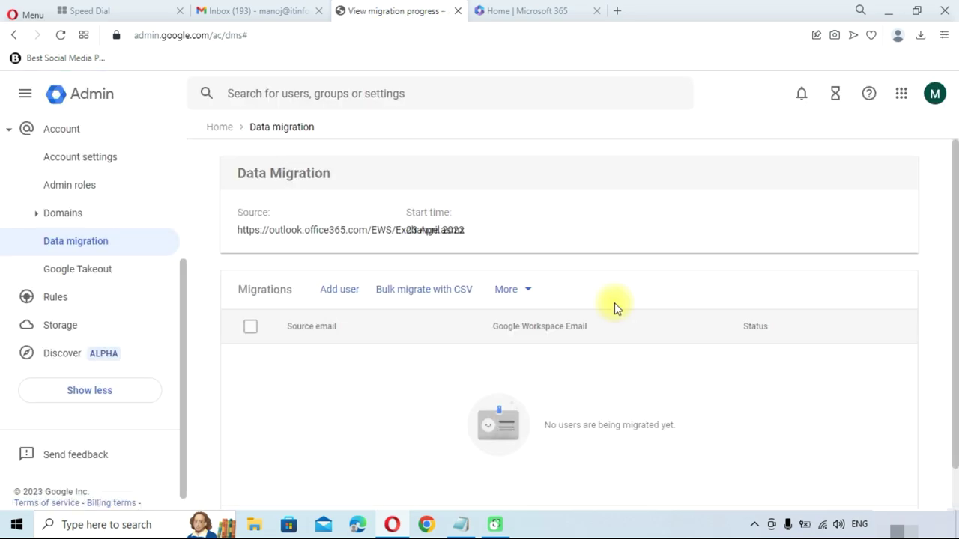
scroll(615, 309, down, 1)
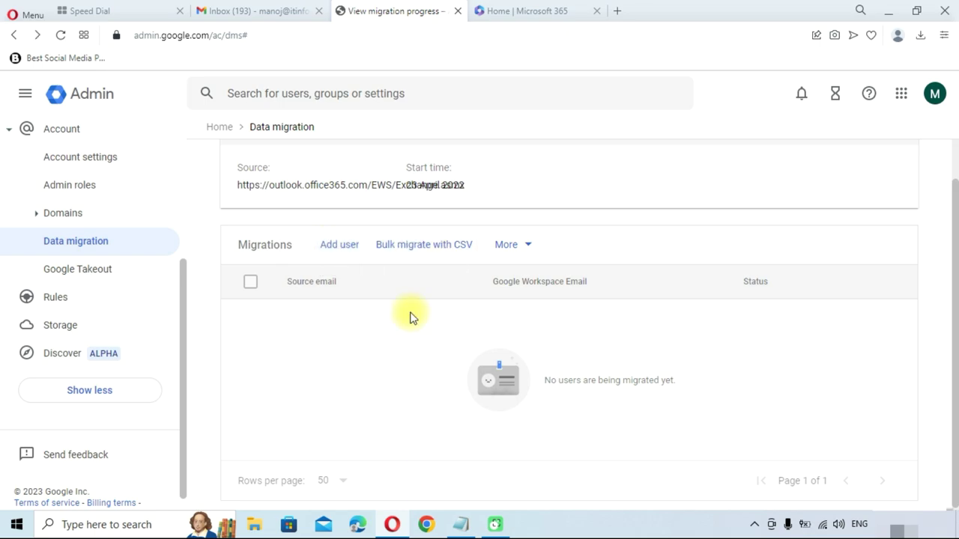
click(423, 259)
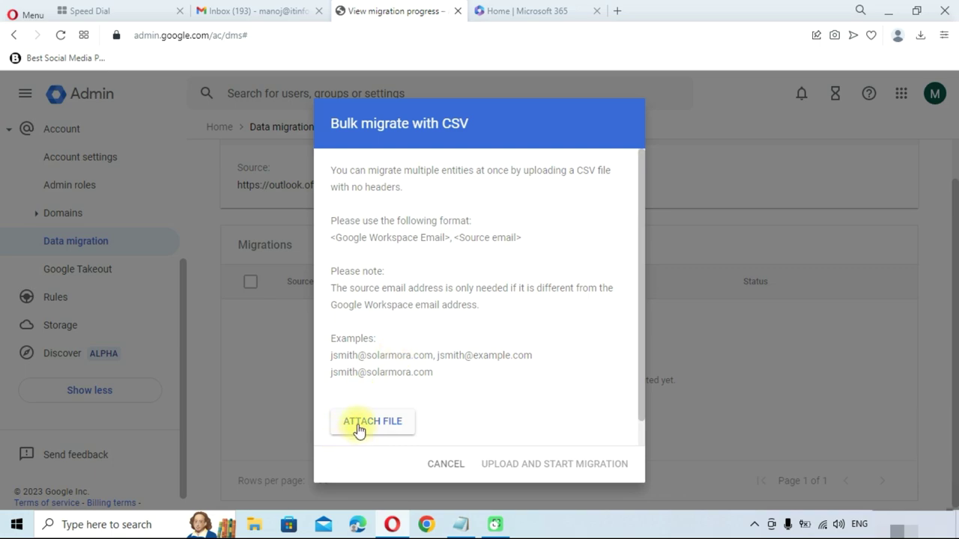
click(438, 471)
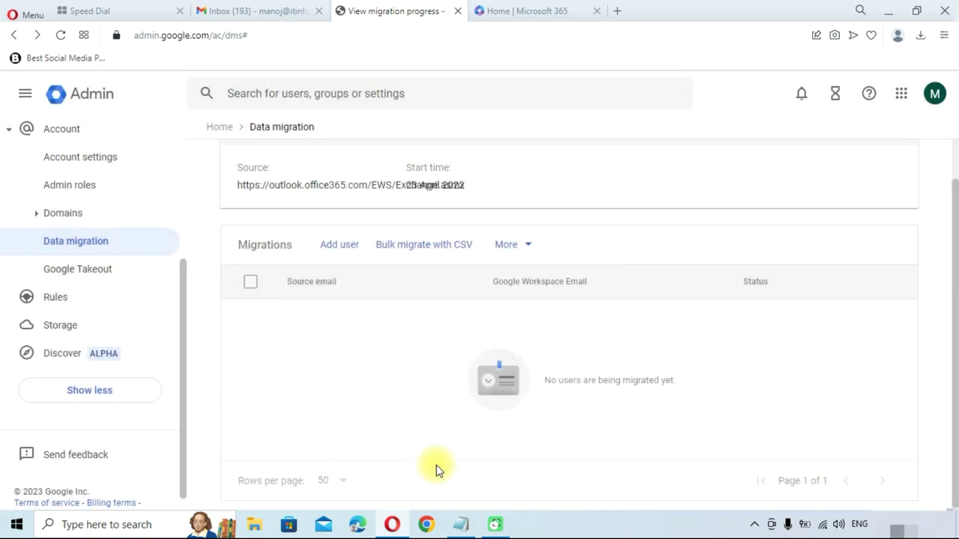
Add a user migration from the Office 365 source mailbox to the matching Workspace user, then start it
click(341, 254)
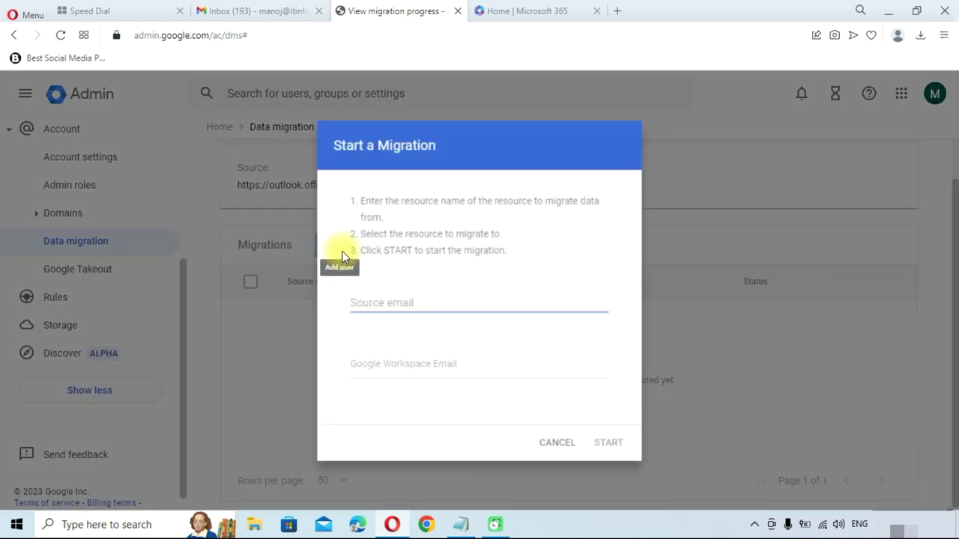
click(397, 285)
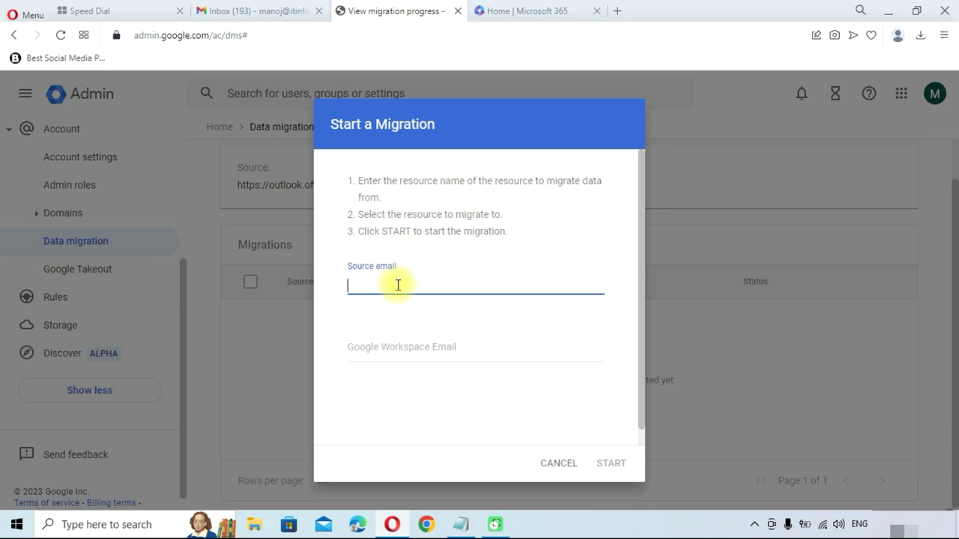
click(397, 353)
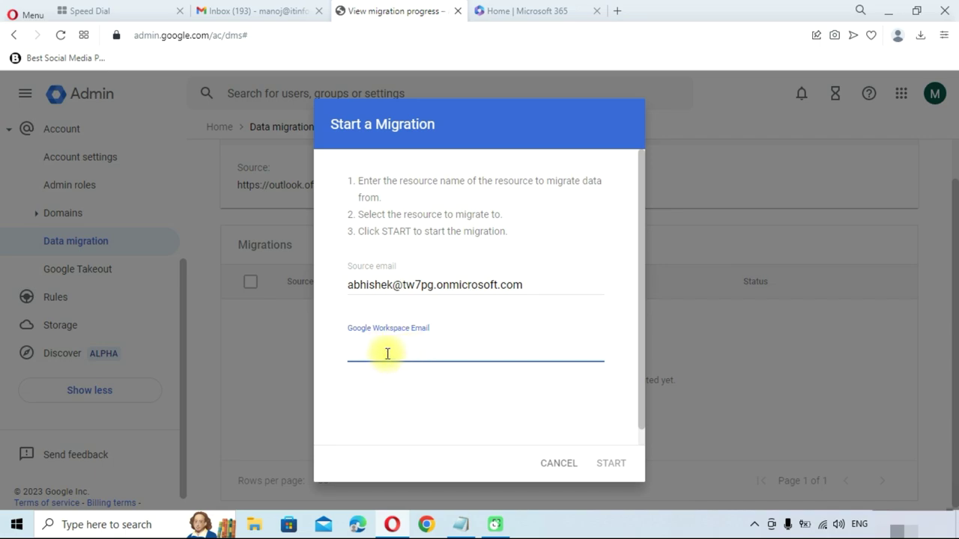
text(ab)
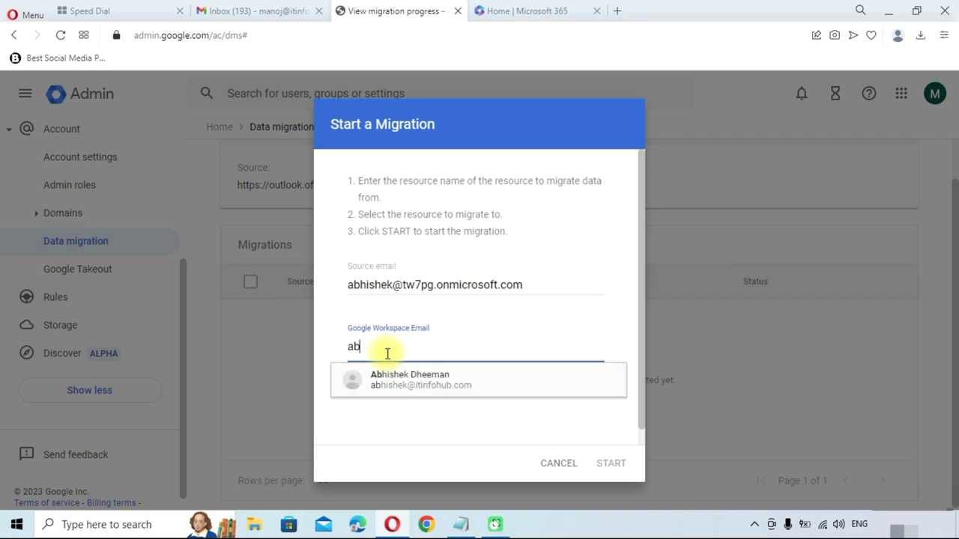
click(407, 388)
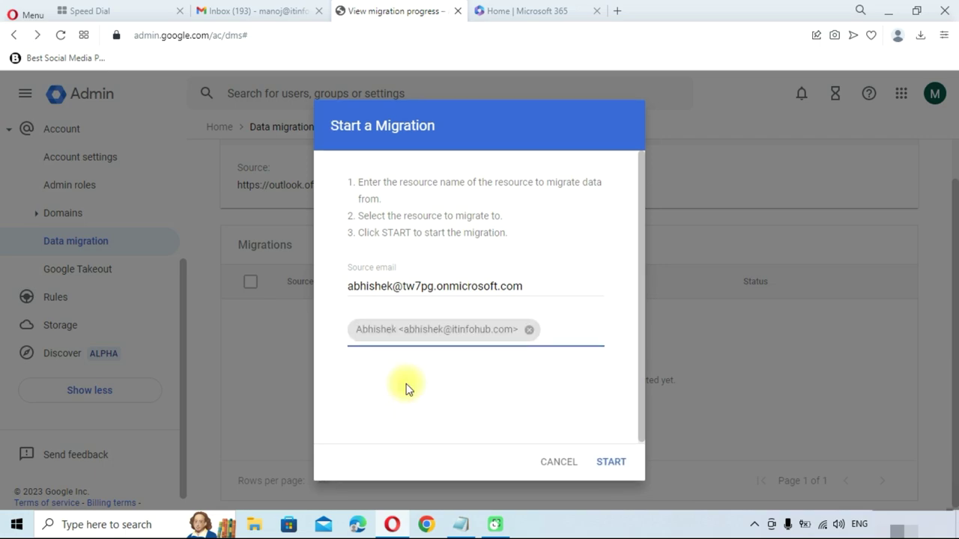
click(608, 462)
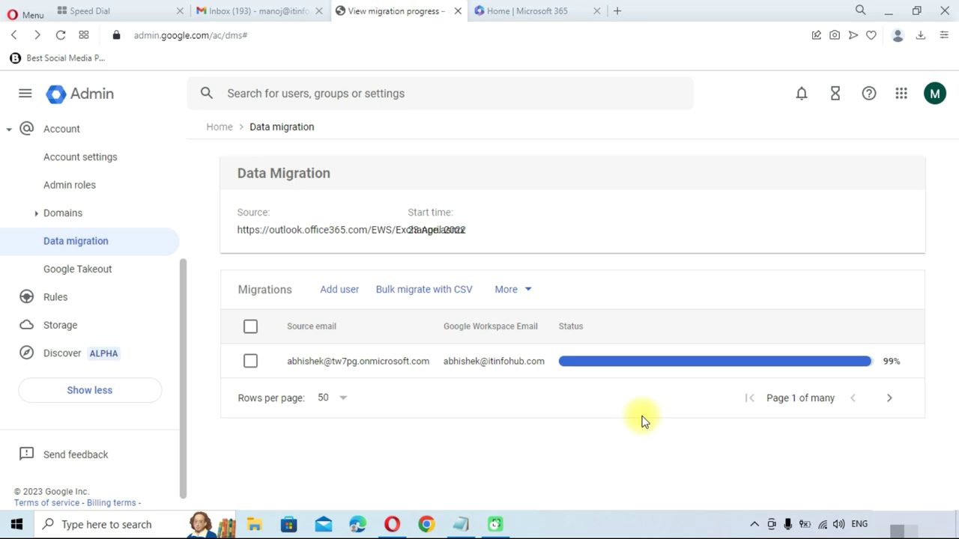
Reload to see the mailbox migration marked Complete, then open and cancel an empty Add user form
key(F5)
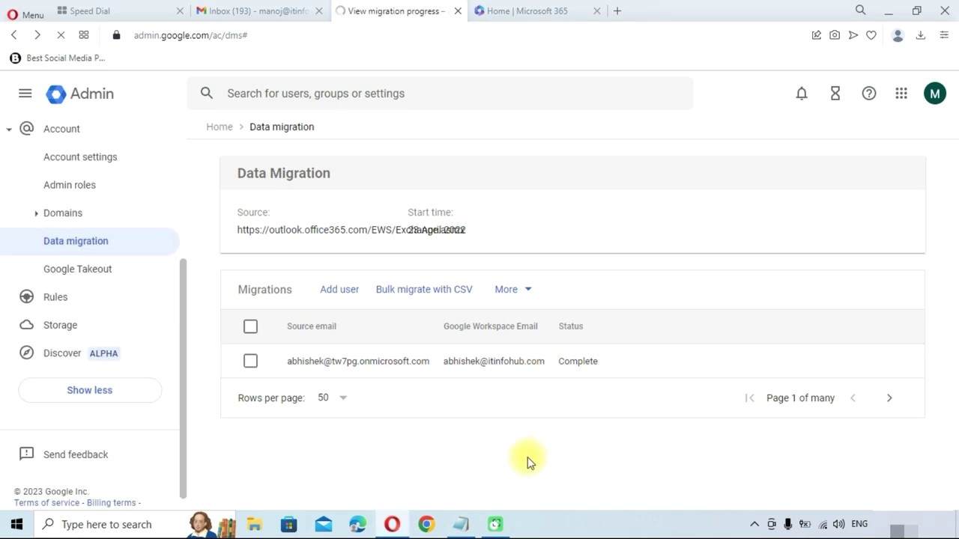
click(335, 297)
click(412, 291)
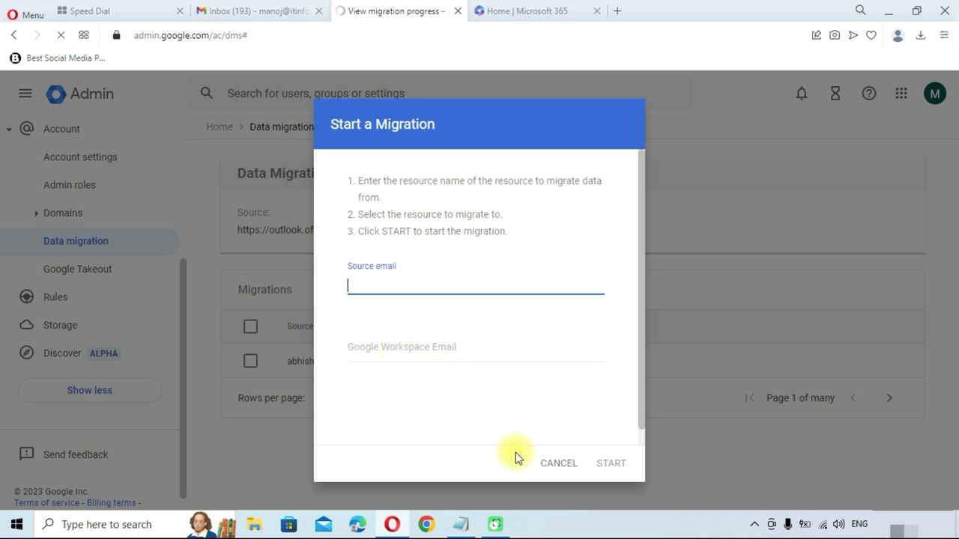
click(559, 471)
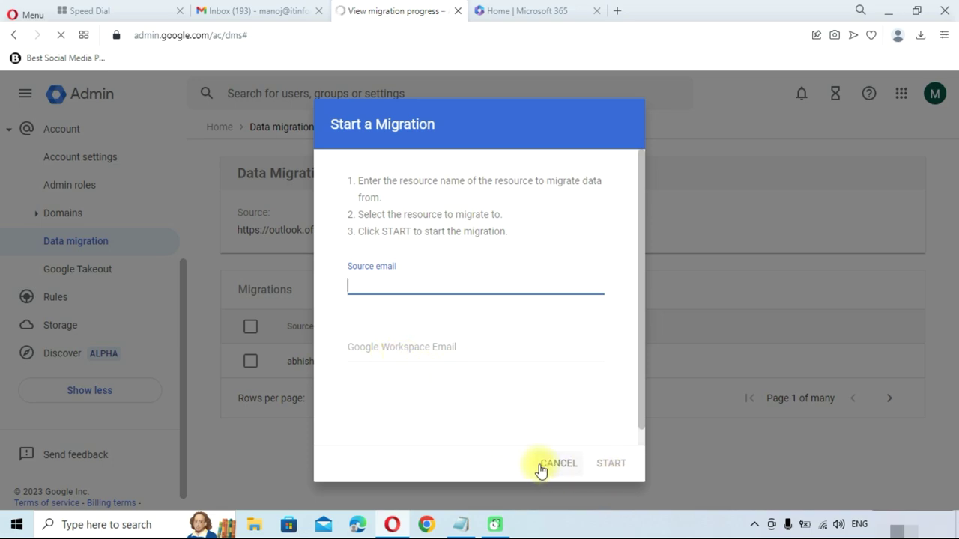